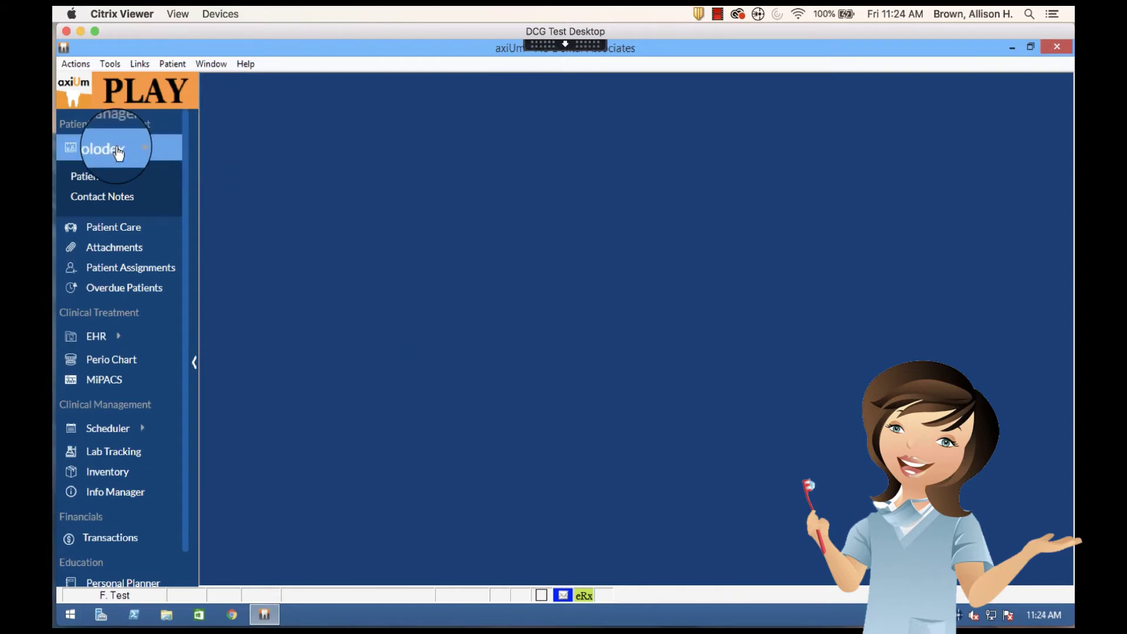
Open the Rolodex patient lookup and search for patients matching 'dcg'
click(137, 151)
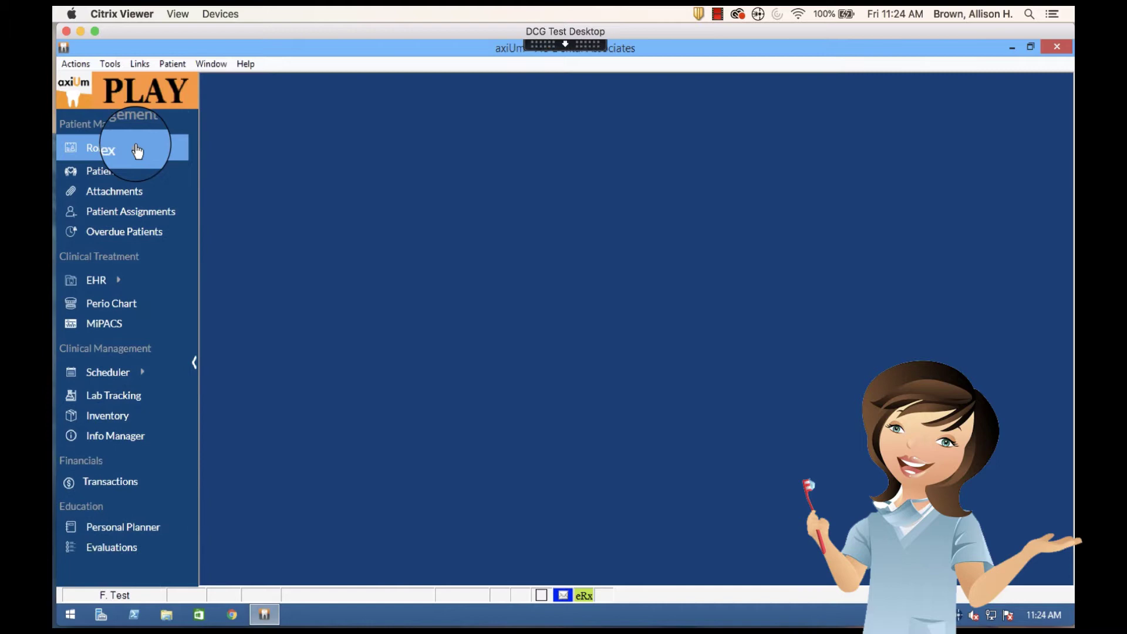
click(138, 152)
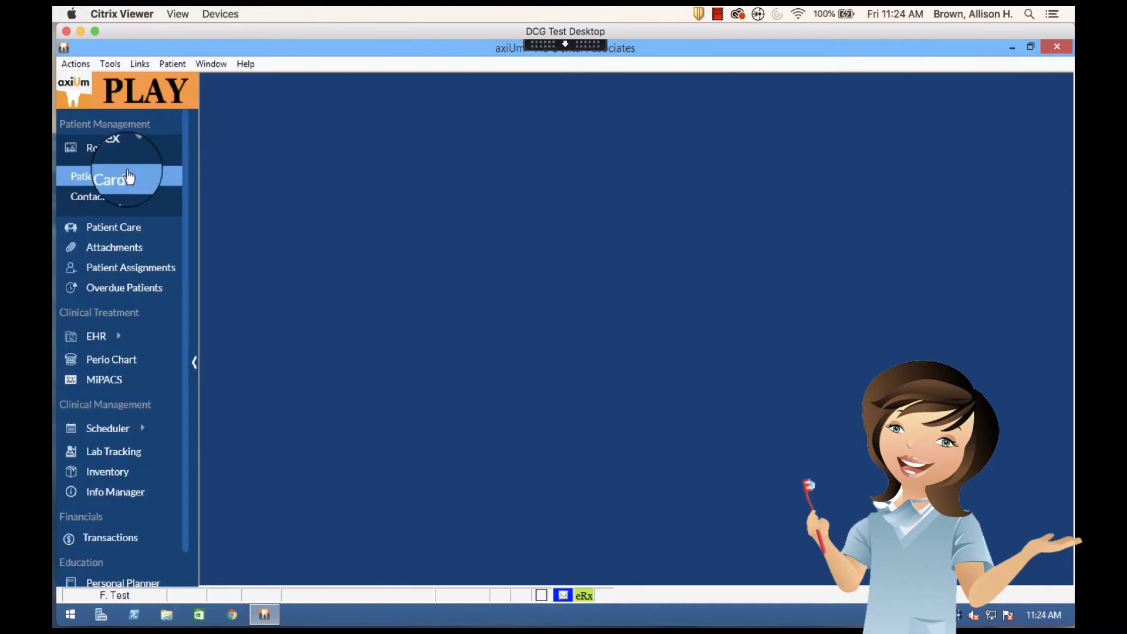
click(104, 150)
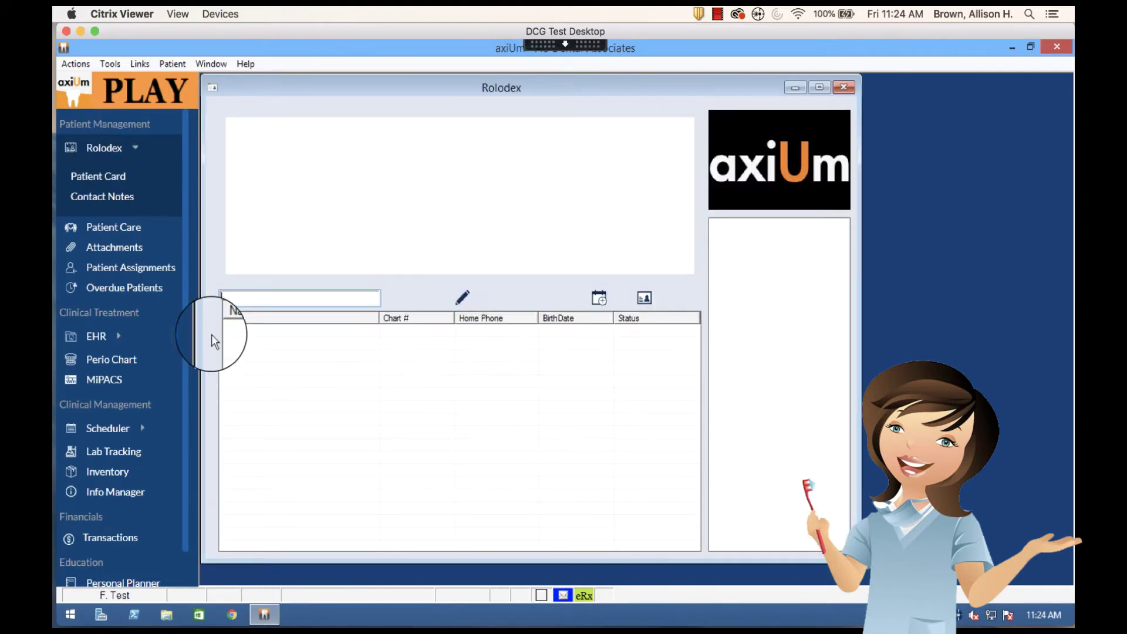
click(248, 299)
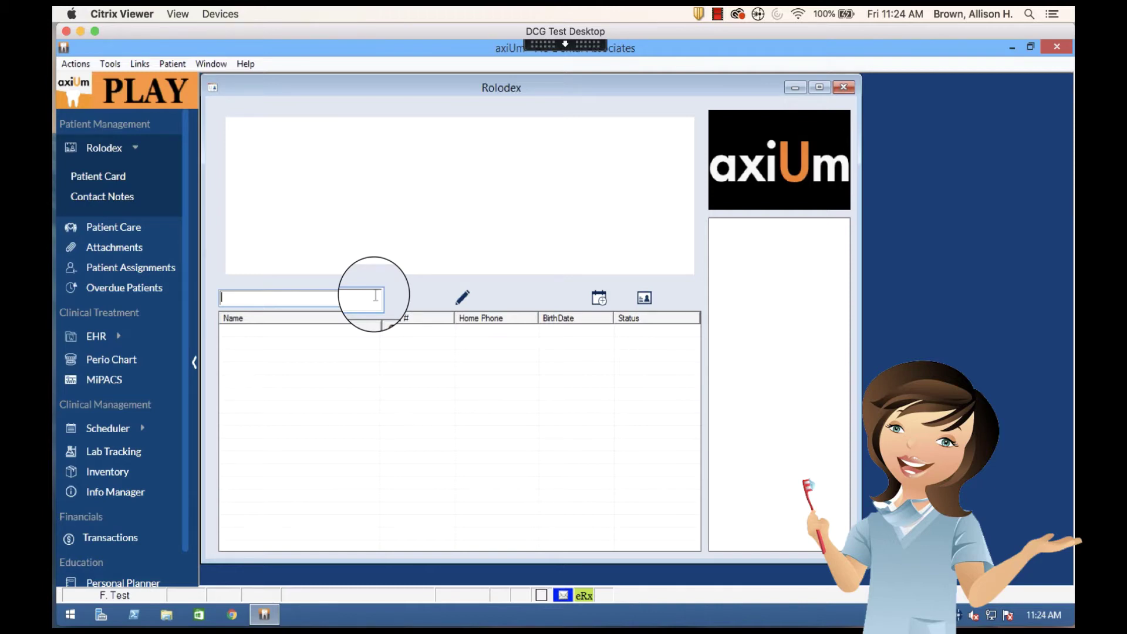
text(dcg)
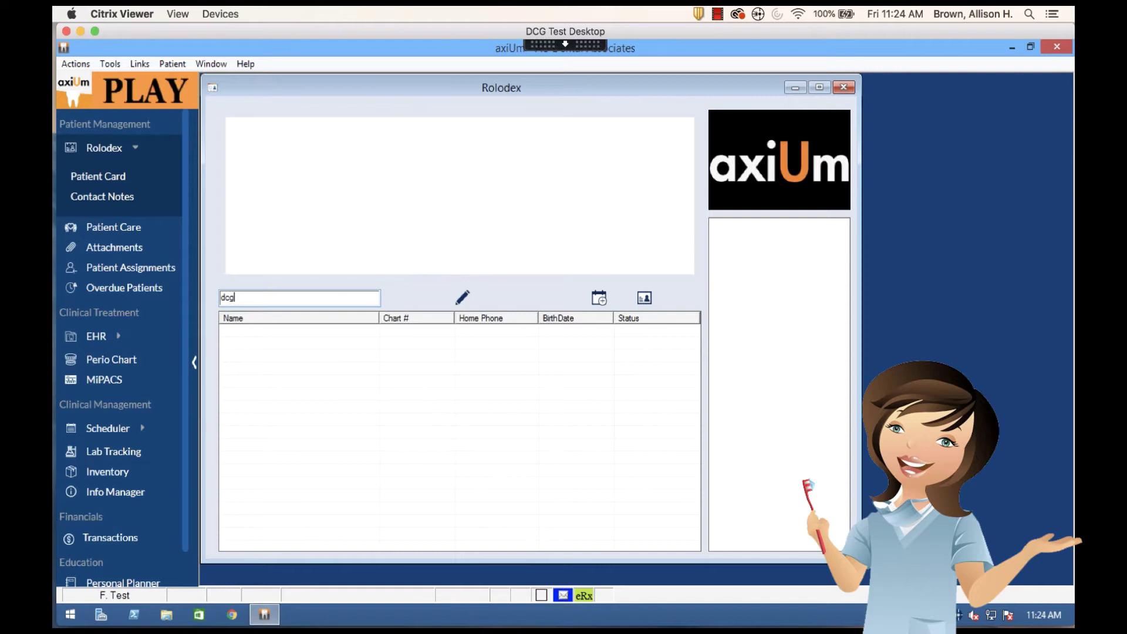
key(Return)
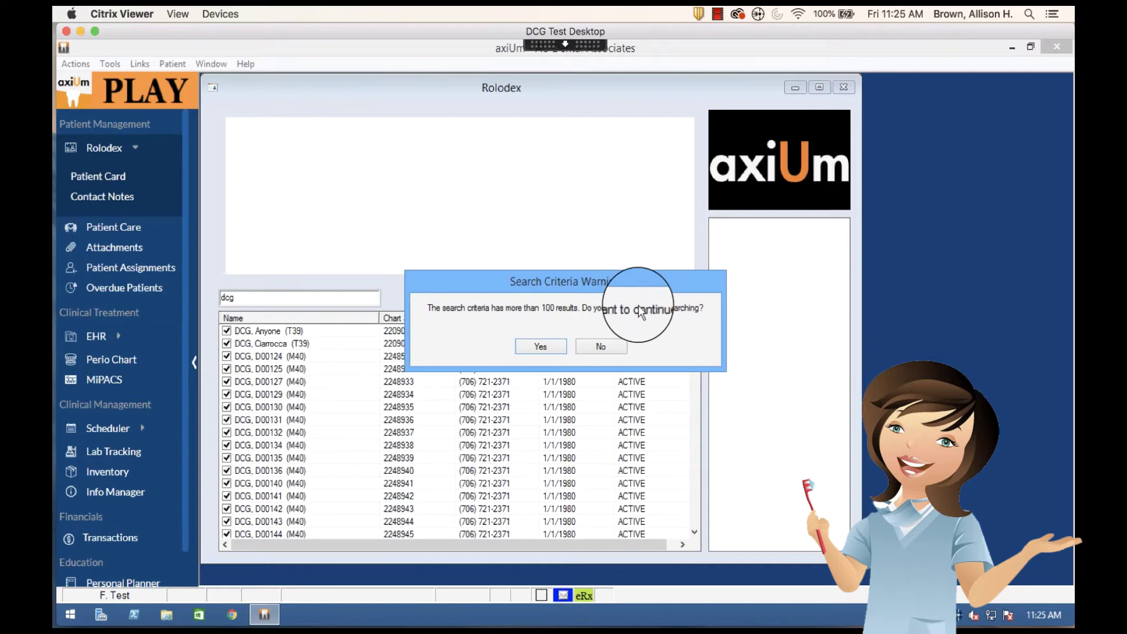
Decline the over-100-results warning and load the first DCG test patient's details
click(609, 346)
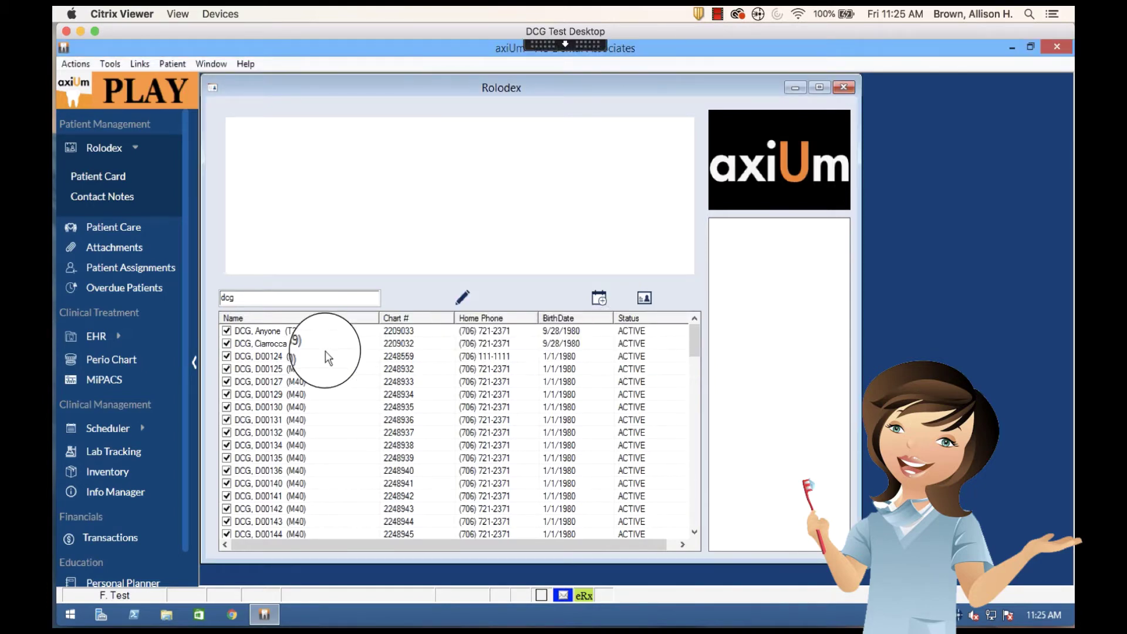
click(249, 332)
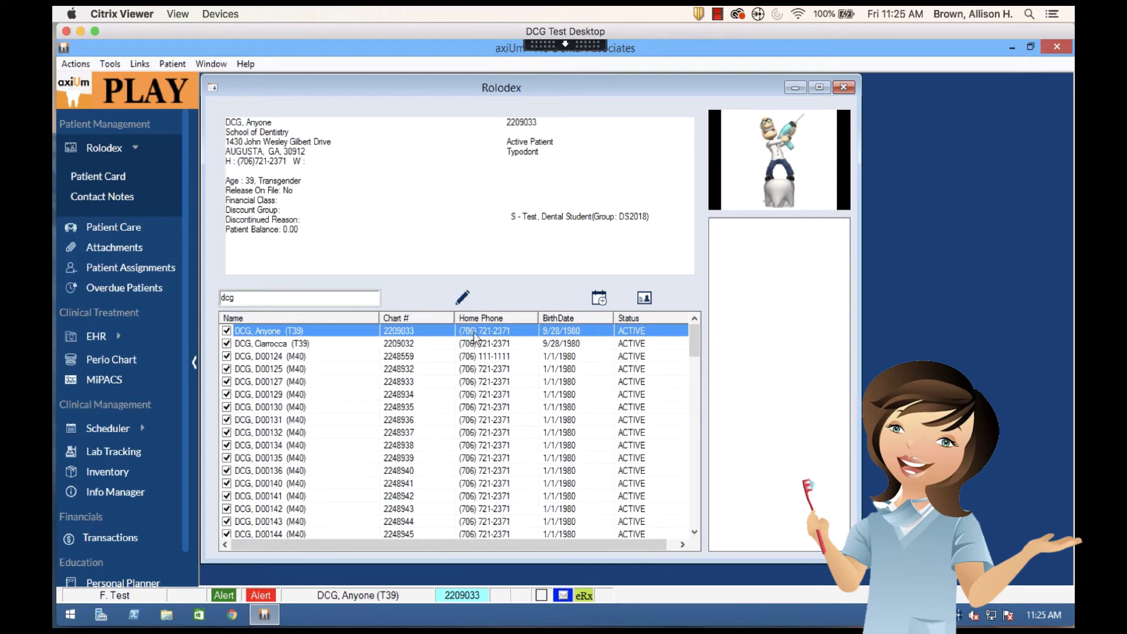
Add the first DCG test patient to the working list and tick its checkbox
double_click(482, 336)
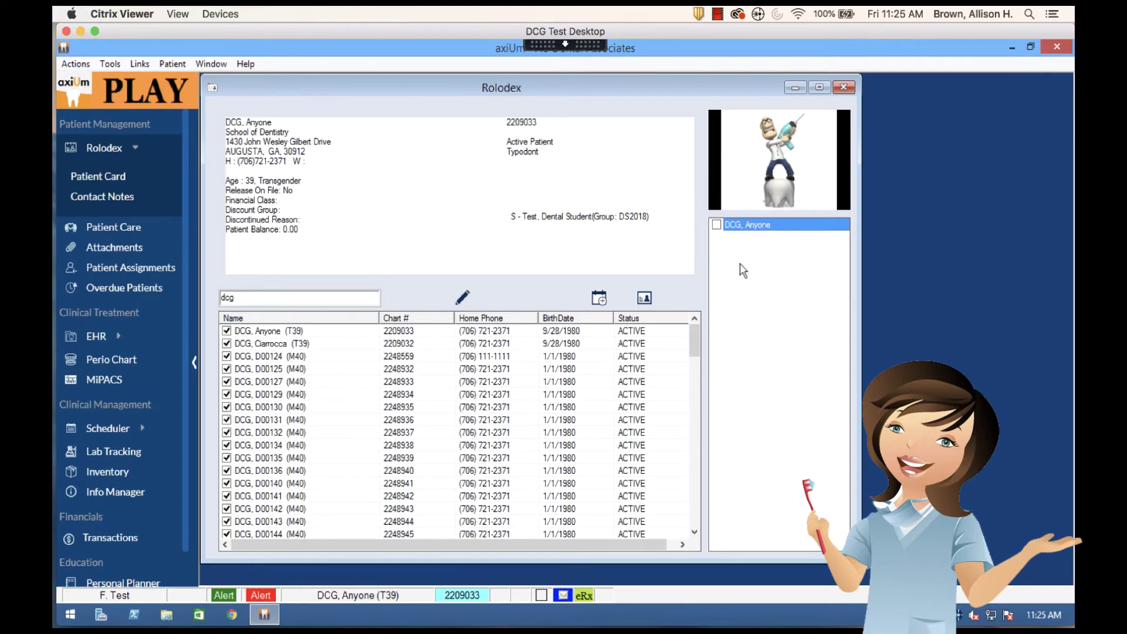
click(717, 224)
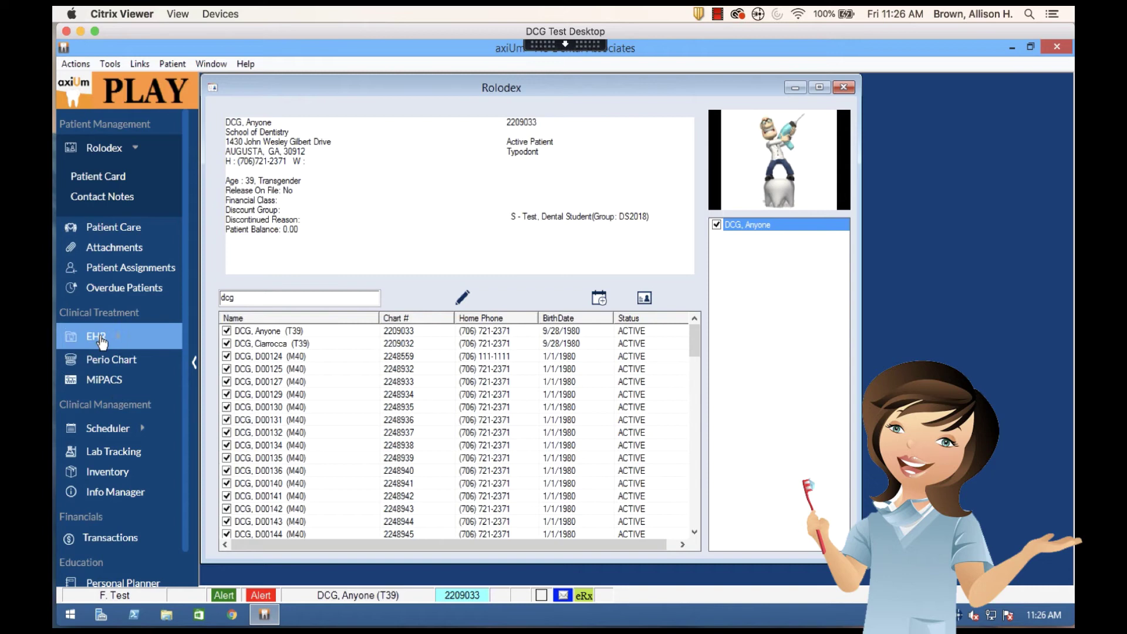
click(154, 332)
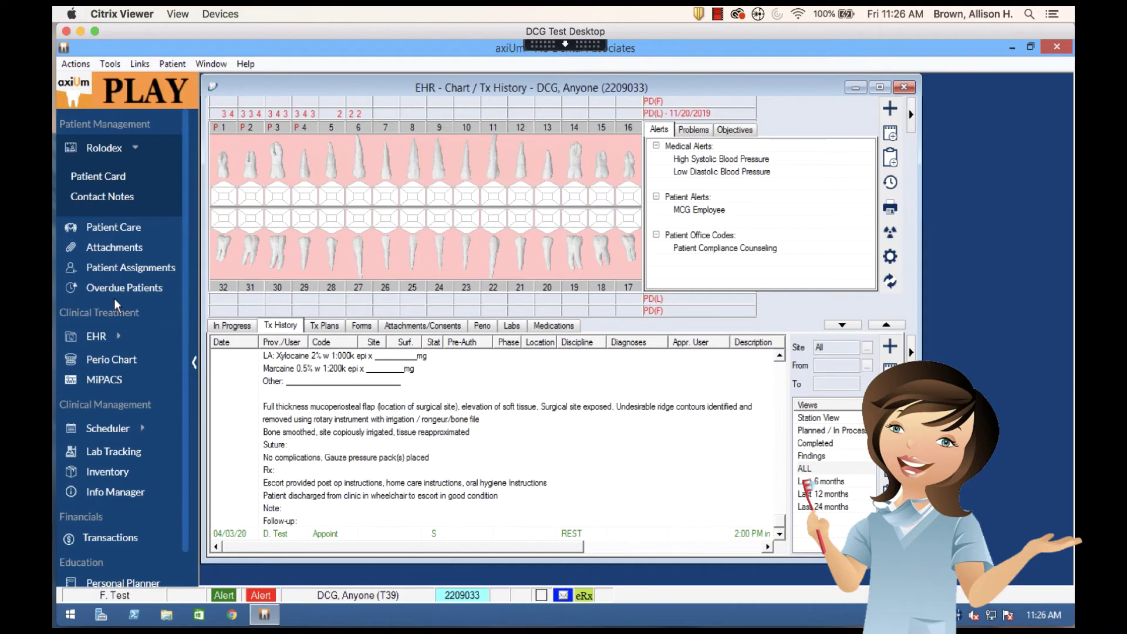
click(909, 86)
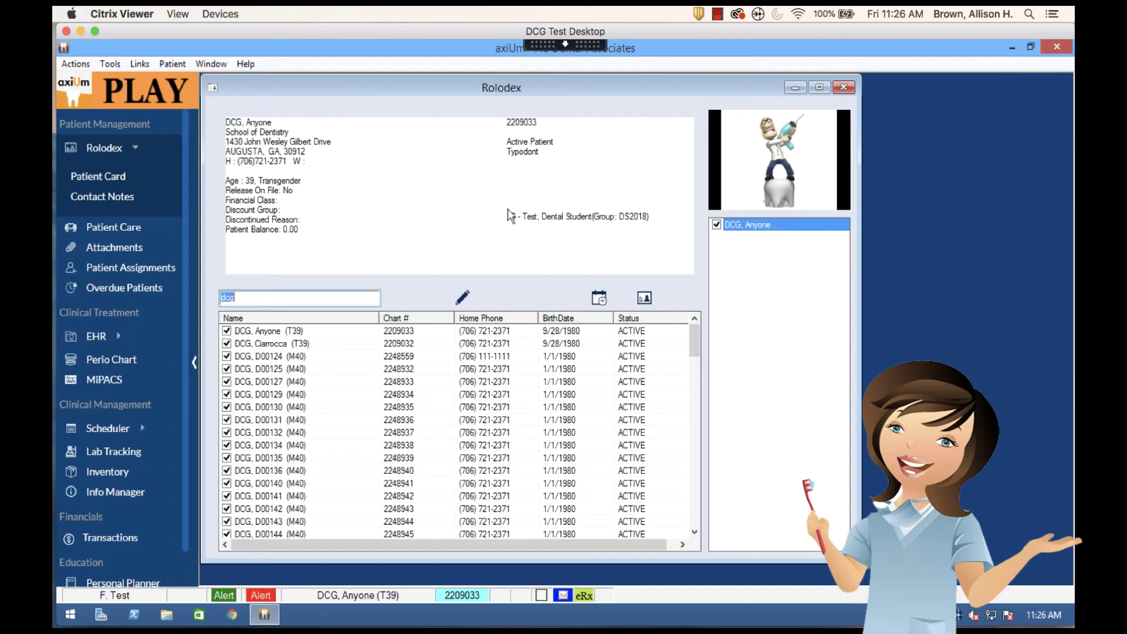
click(646, 301)
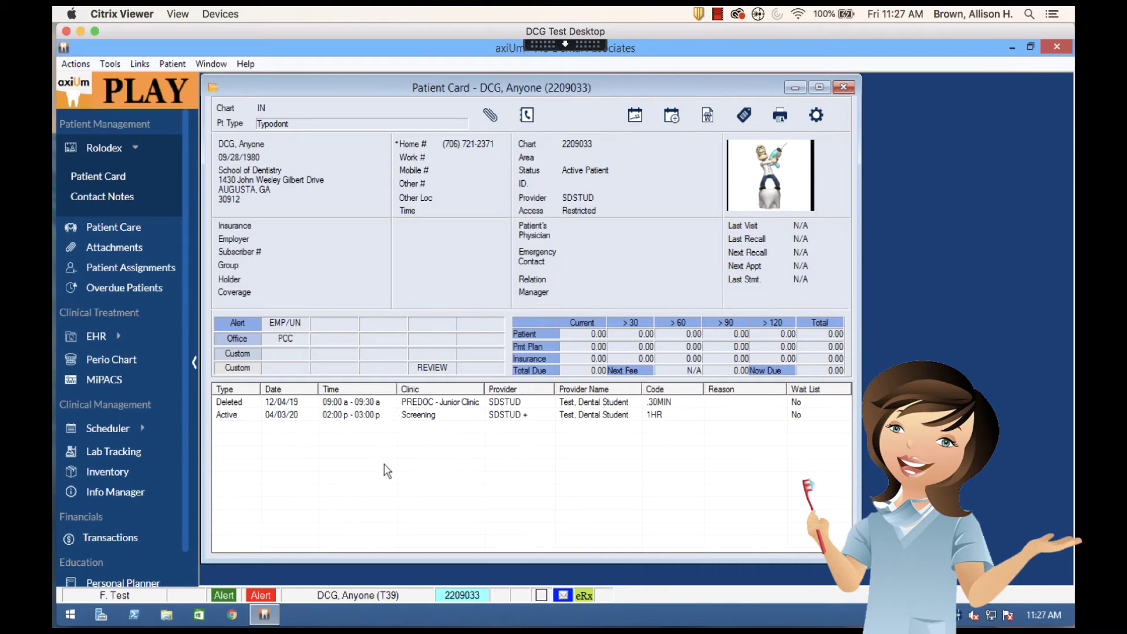
click(418, 414)
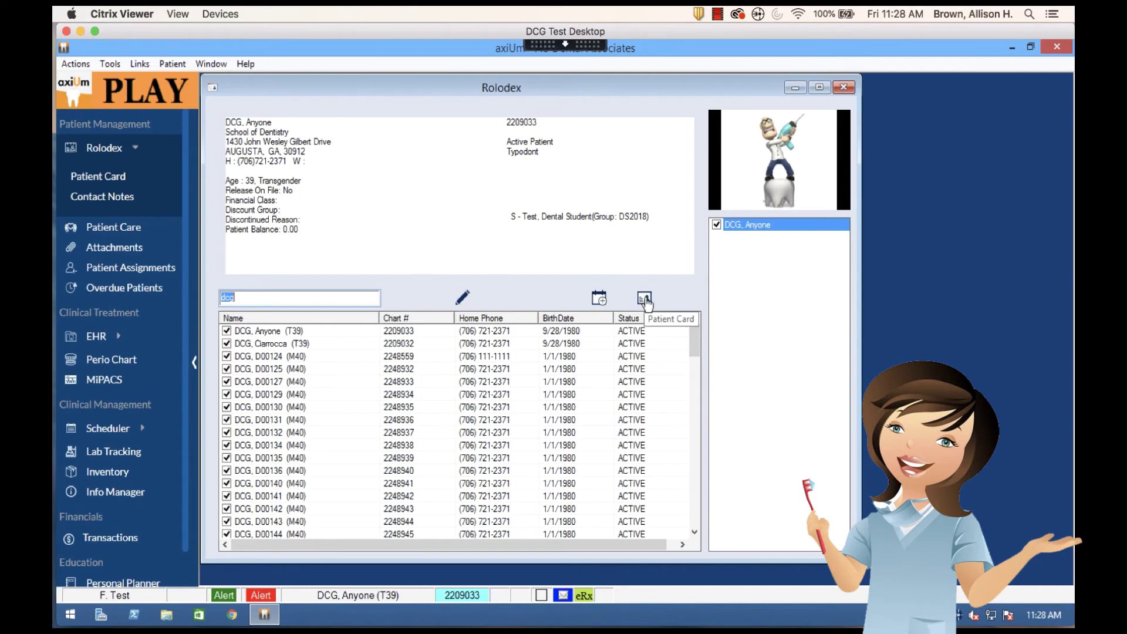
click(645, 300)
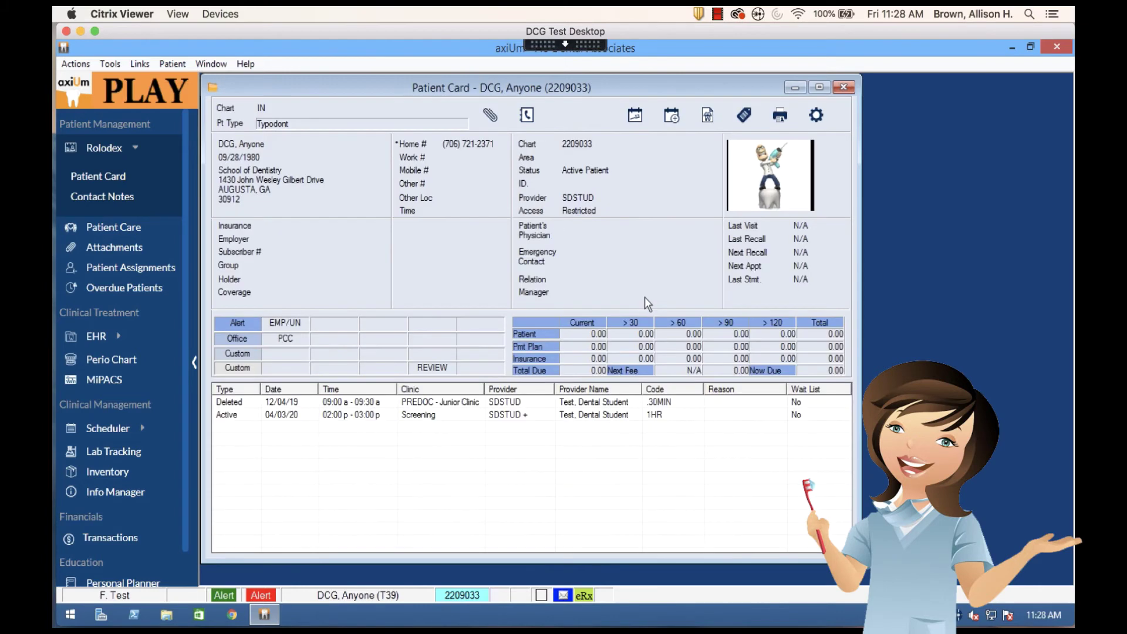
click(844, 89)
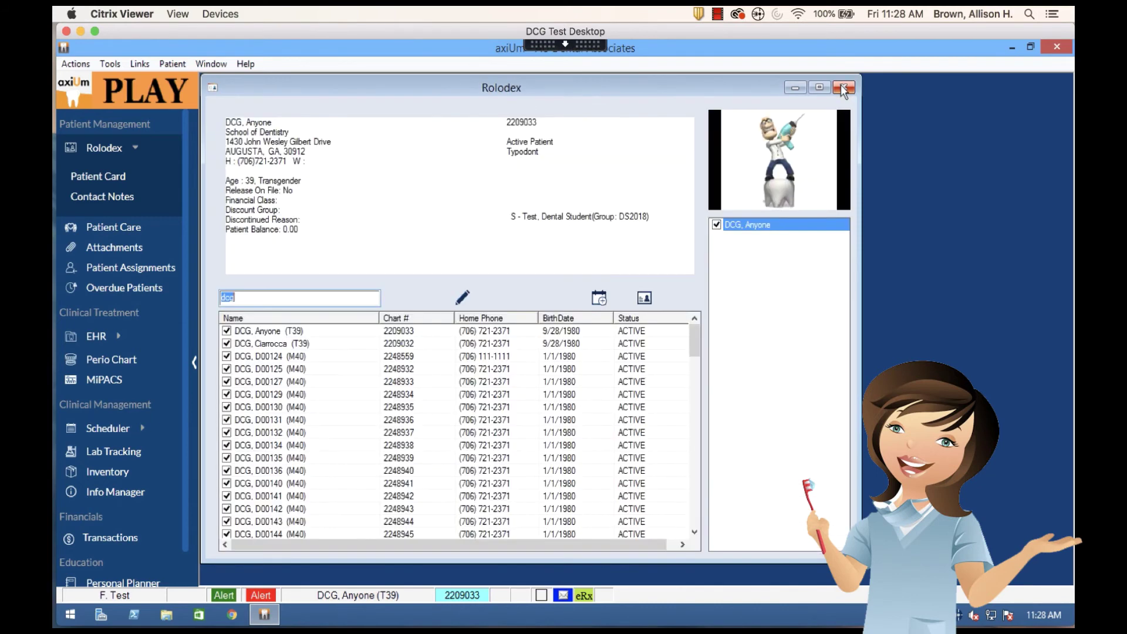
Open the patient's family appointments, then re-expand Scheduler to show Active and Weekly
click(605, 307)
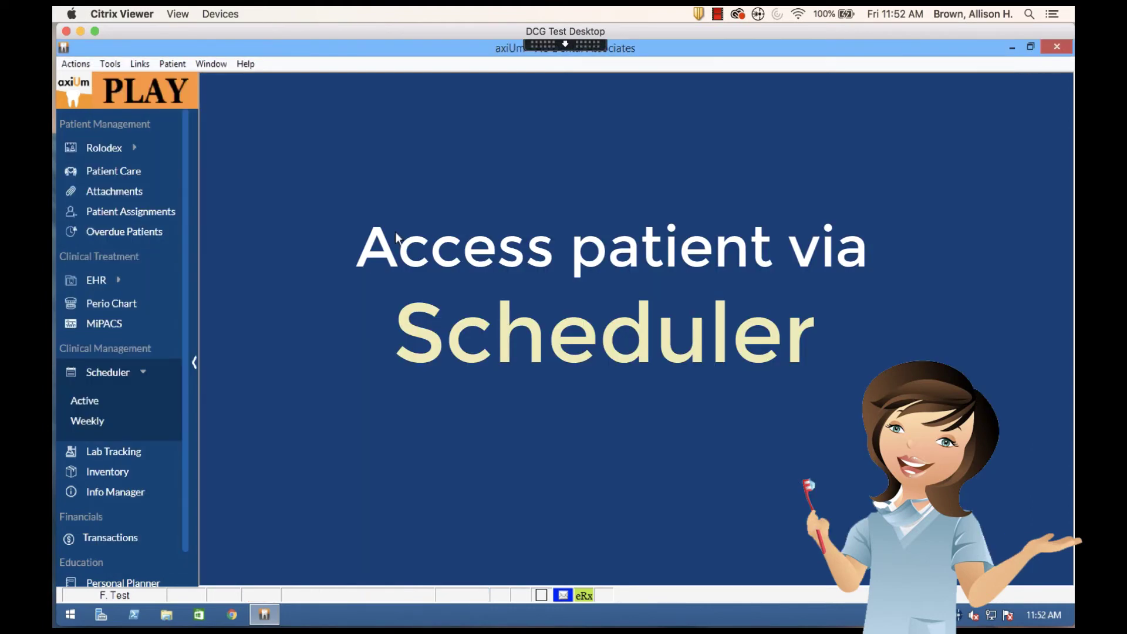
click(141, 375)
click(142, 375)
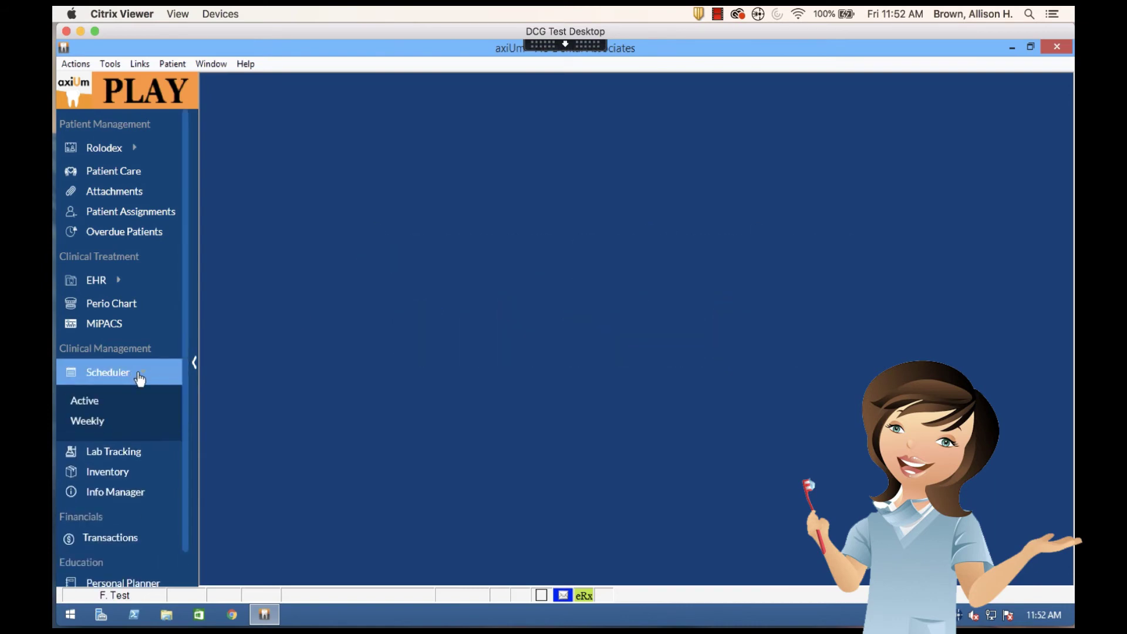
Select the patient of the 2:00 PM appointment in the Active schedule, then close the schedule
click(89, 401)
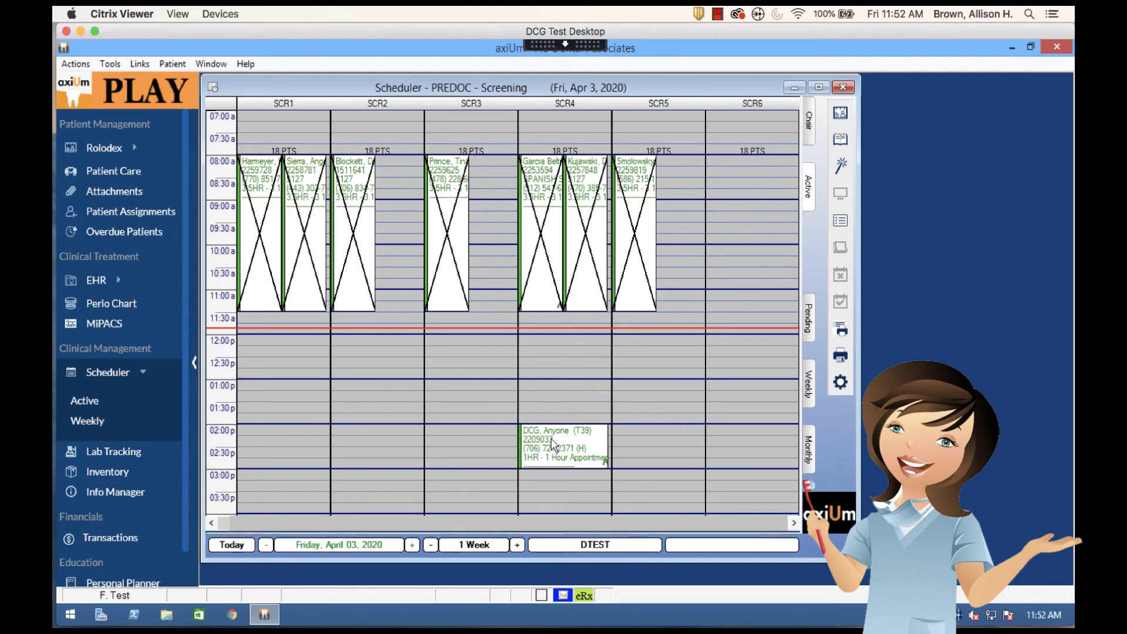
mouse_move(548, 440)
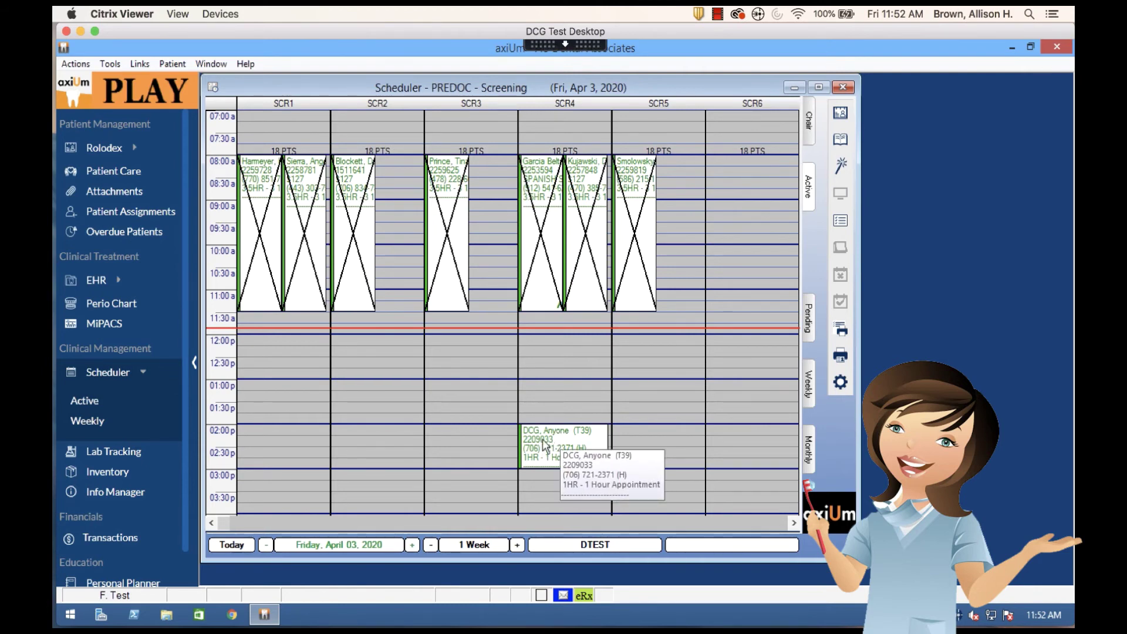
click(544, 446)
right_click(543, 444)
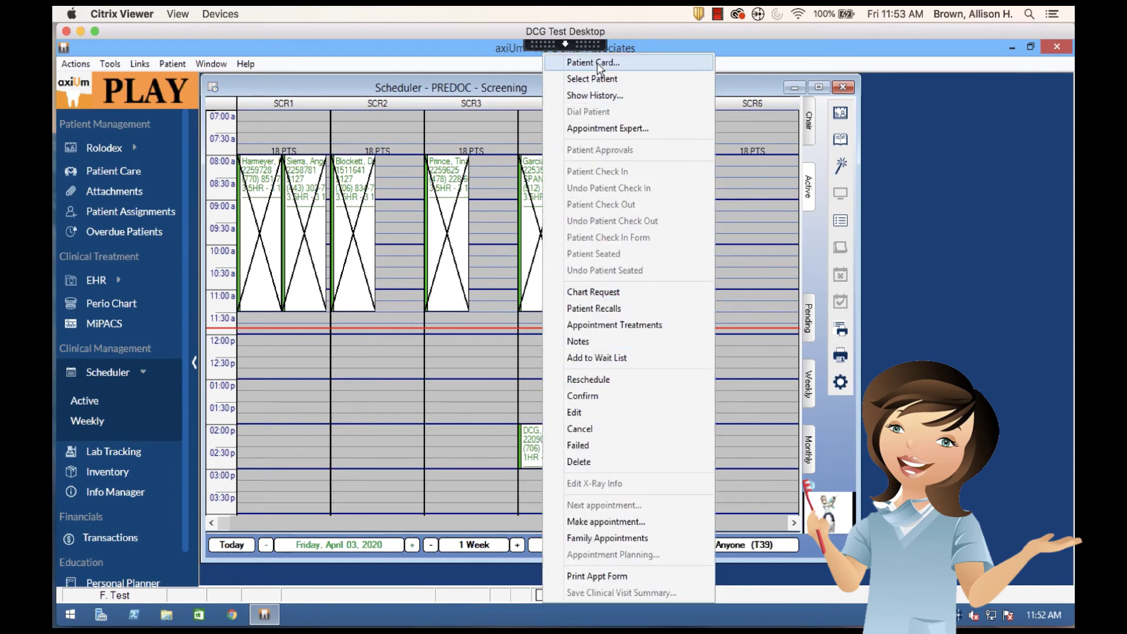
click(598, 77)
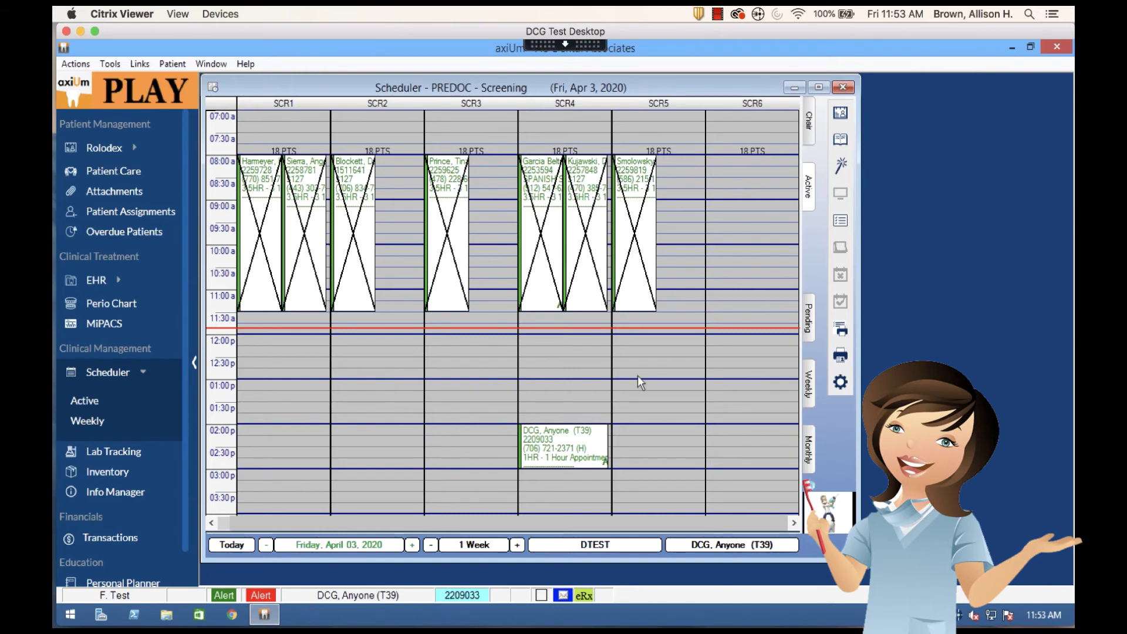
click(840, 87)
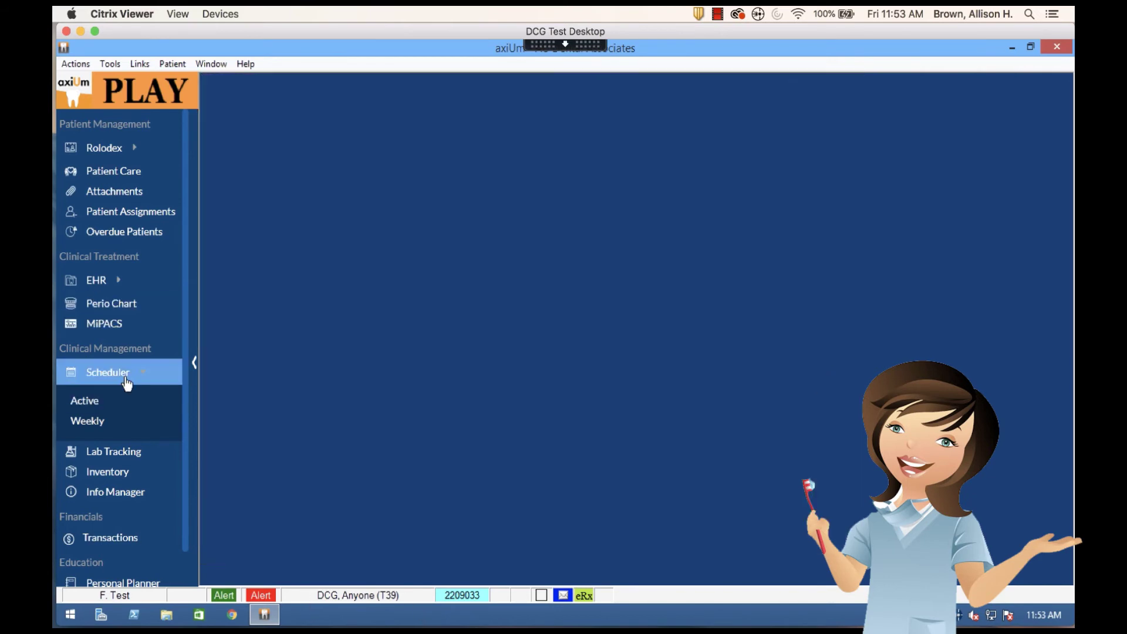
Collapse the Scheduler section and launch the Personal Planner under Education
click(146, 377)
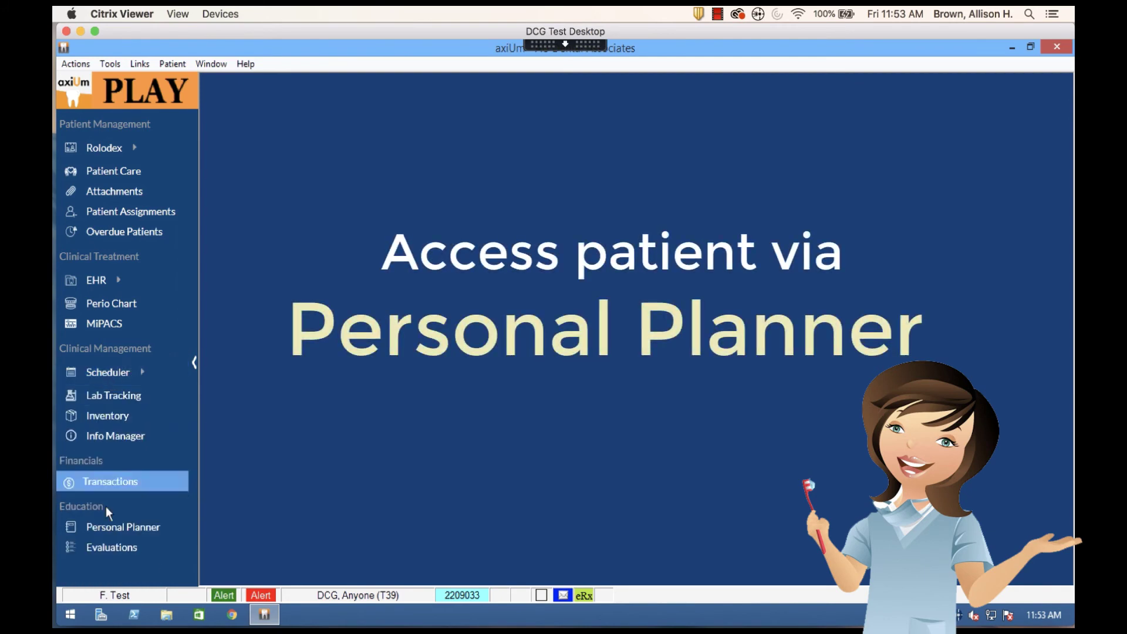
click(128, 528)
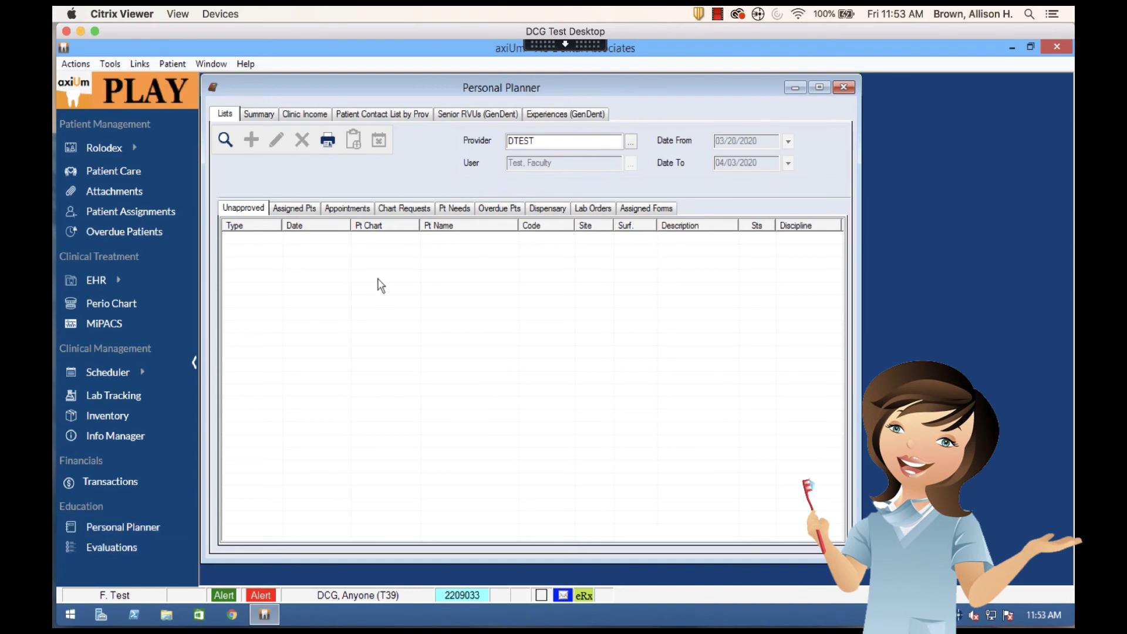
Show the Assigned Pts list and replace provider DTEST with the student provider's ID
click(295, 210)
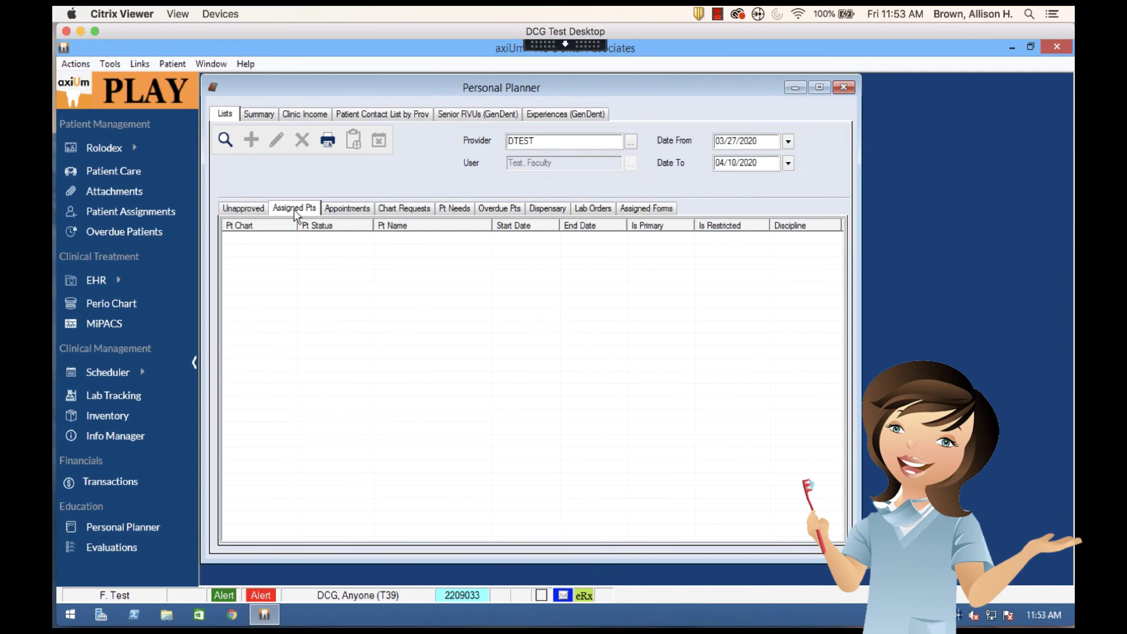
click(226, 141)
double_click(536, 139)
key(BackSpace)
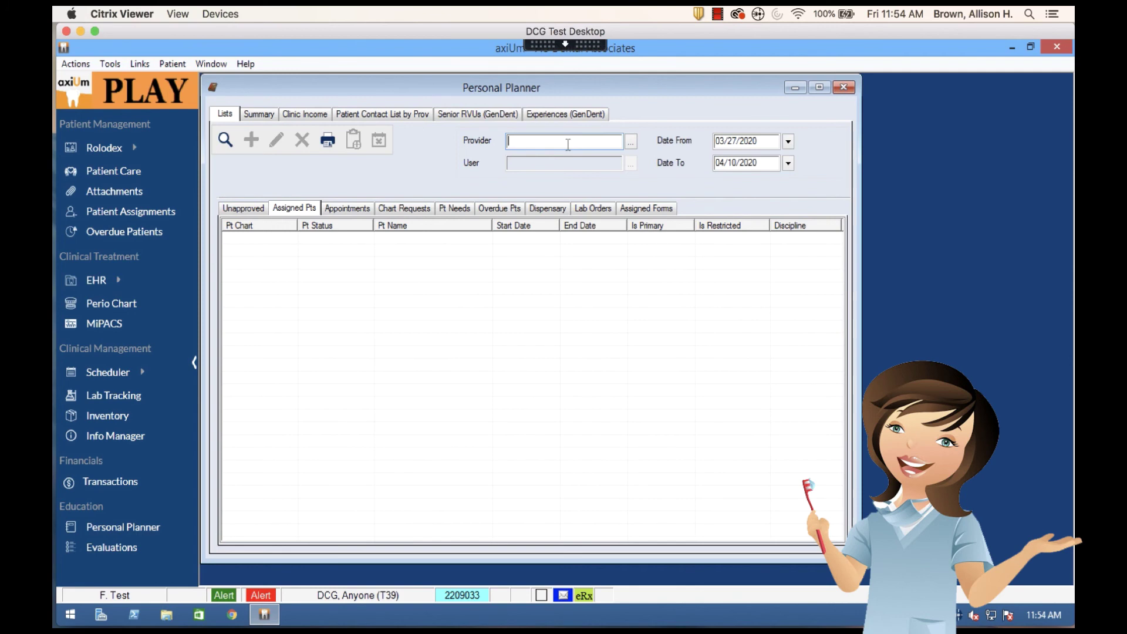
text(S20B05)
Look up the student provider by ID in the Providers List, pick them, and load their assigned patients
click(630, 142)
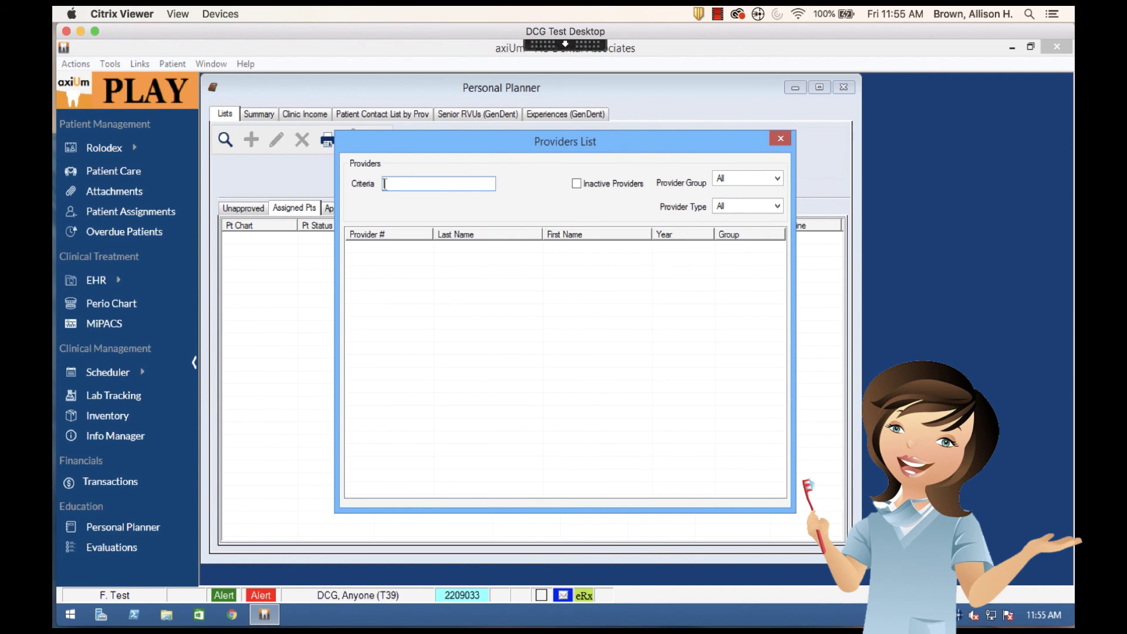
text(s20b05)
key(Return)
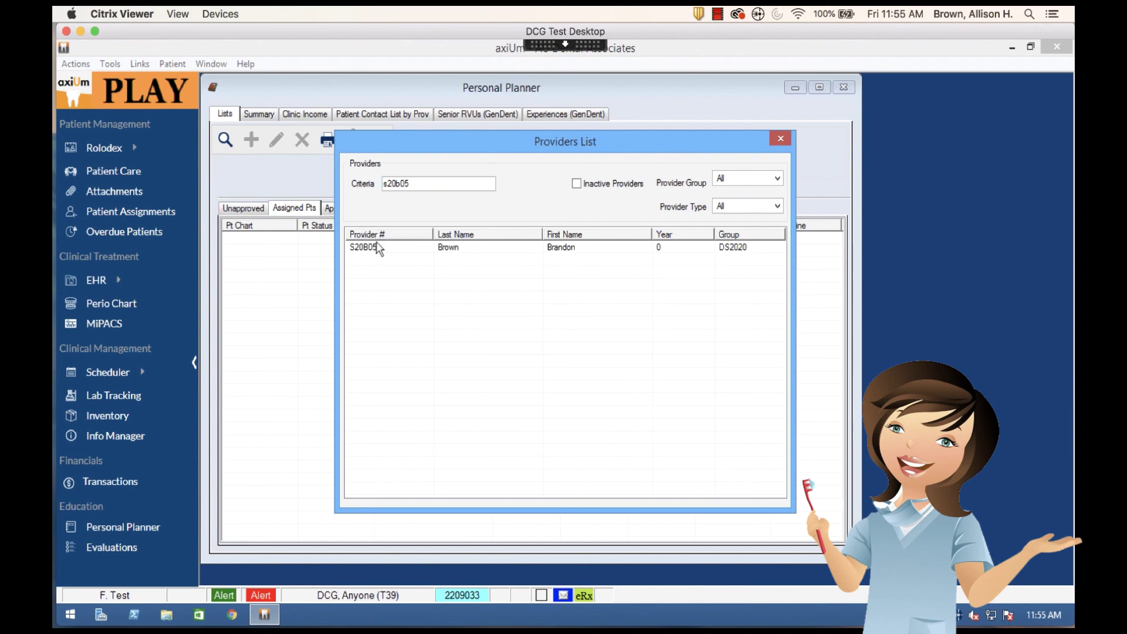
double_click(378, 246)
click(225, 140)
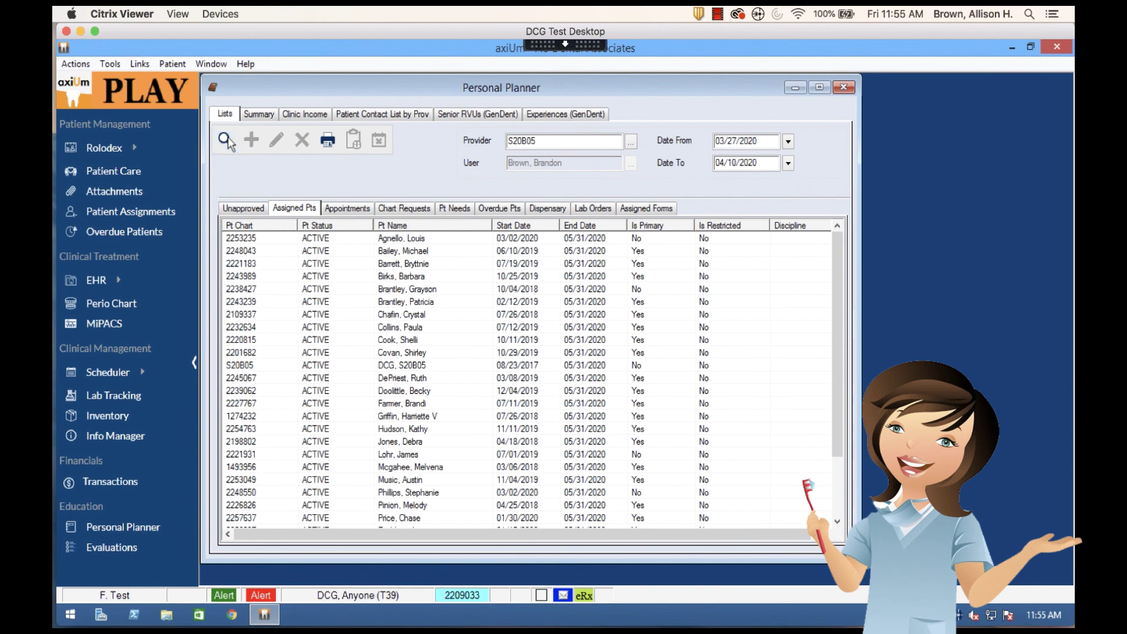
Make the sixth assigned patient the active patient and close the Personal Planner
right_click(379, 304)
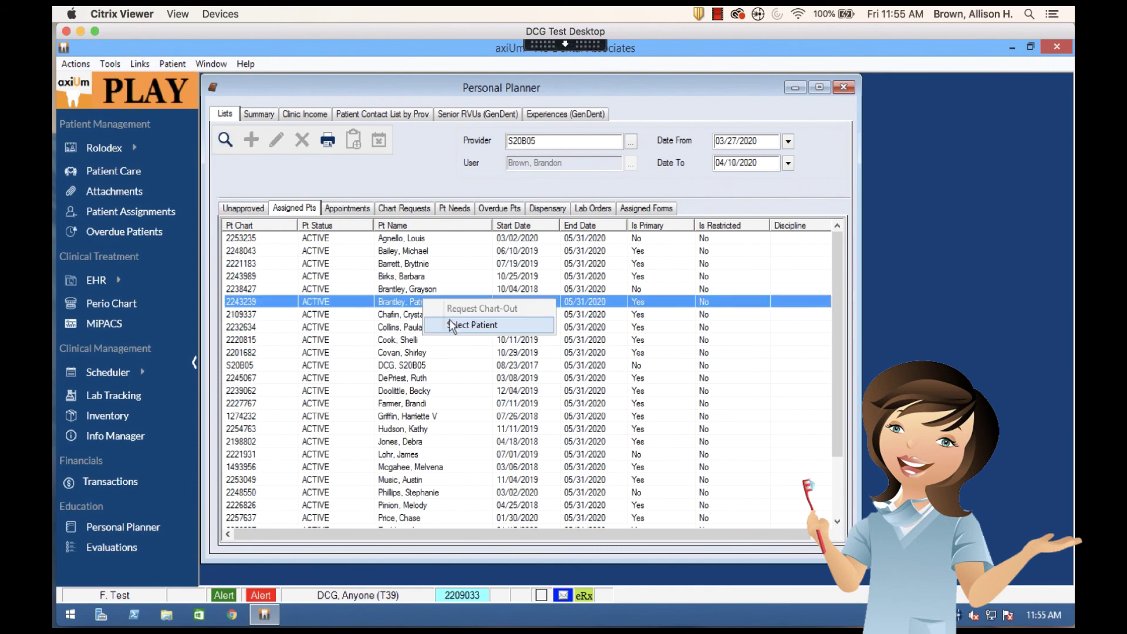
click(450, 322)
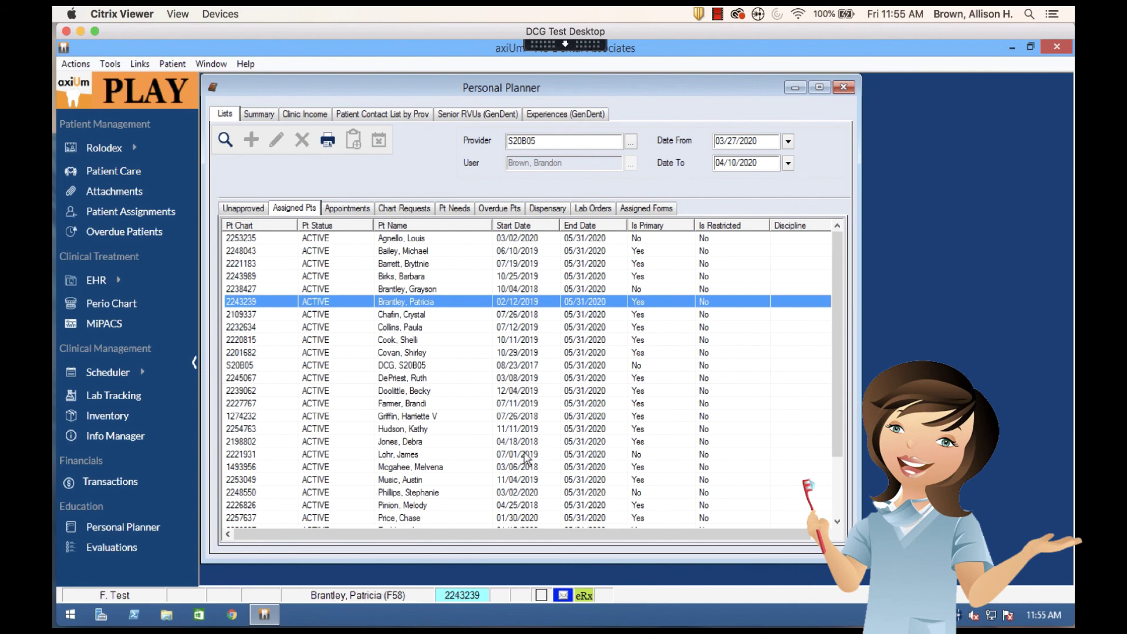
click(844, 88)
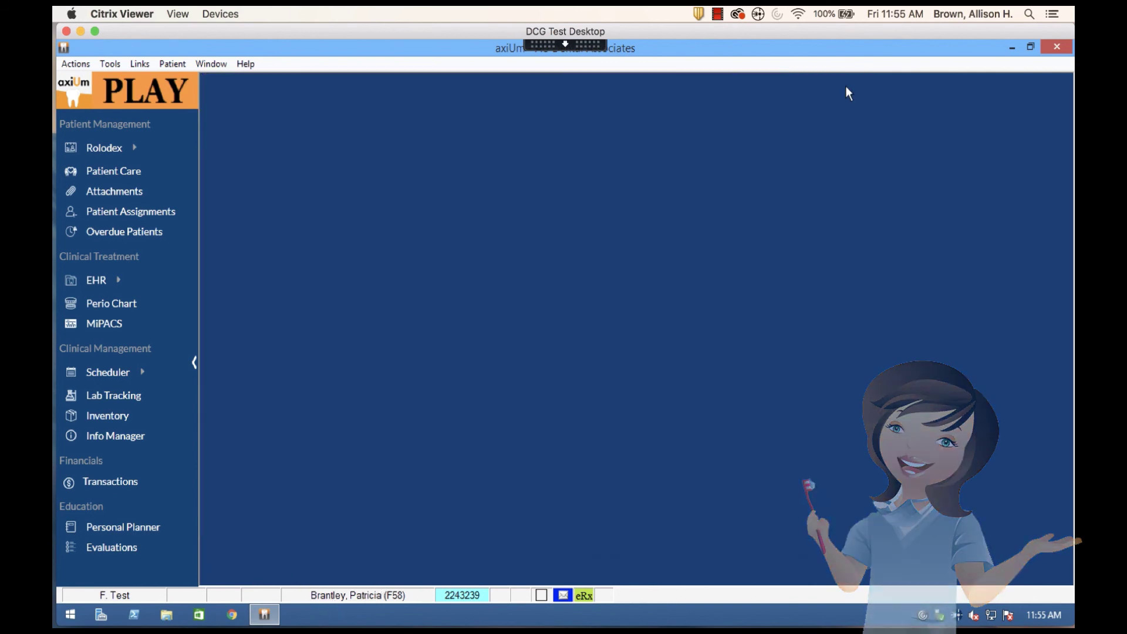